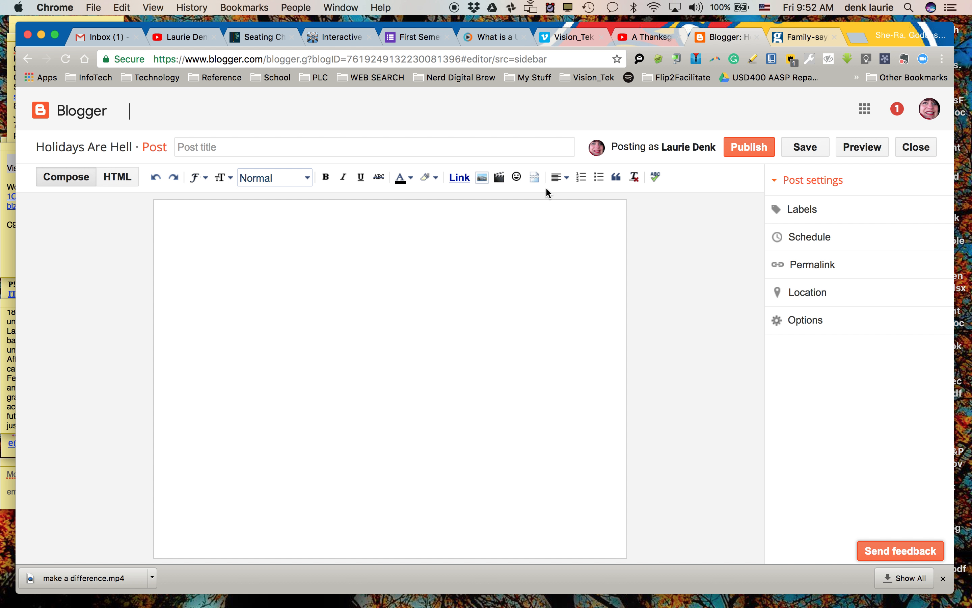
Save the family dinner picture to the Desktop as Family-saying-grace-at-Th-001.jpg, and copy a shortened link to its web address
left_click(808, 39)
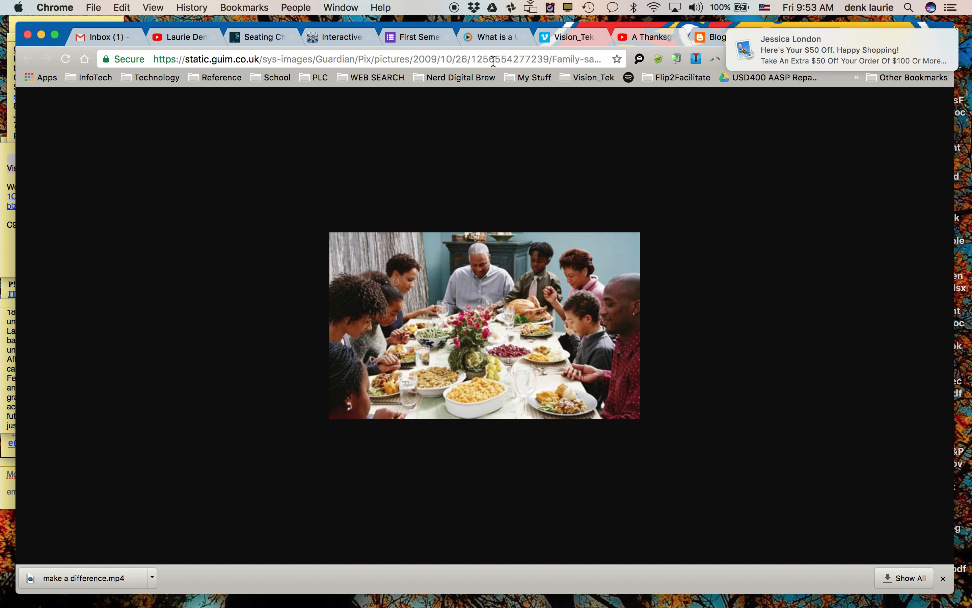
right_click(487, 349)
left_click(488, 368)
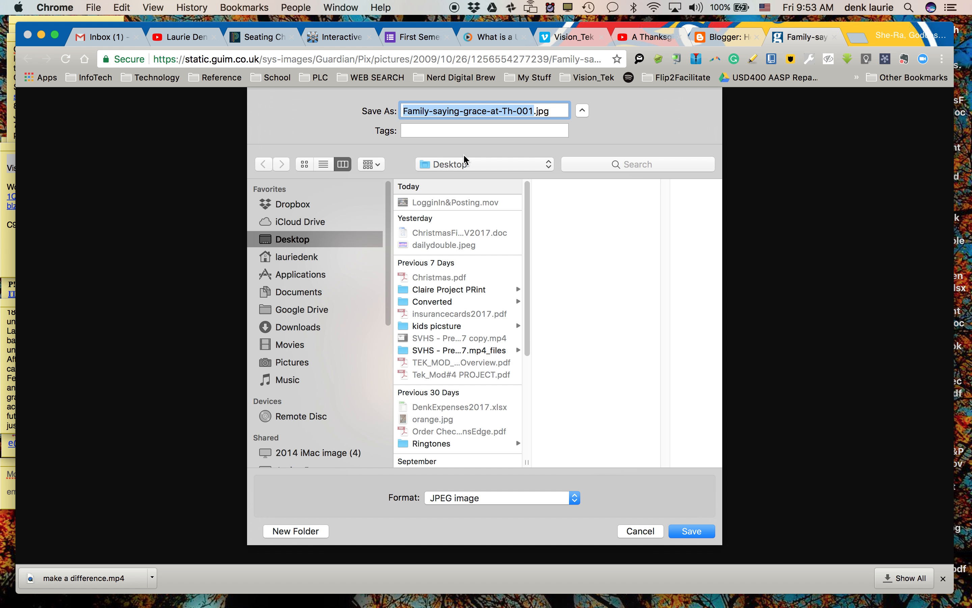
left_click(688, 531)
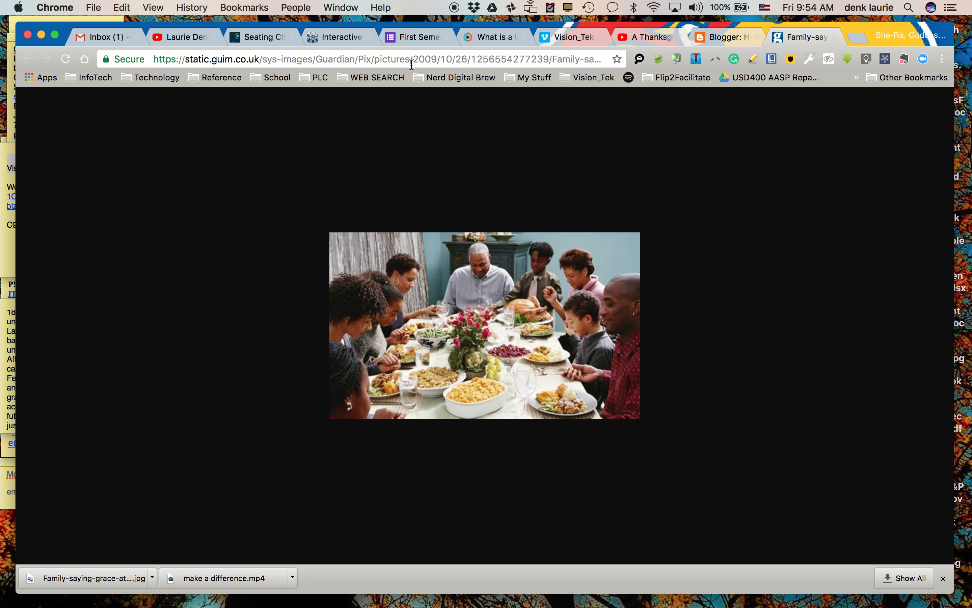
left_click(675, 62)
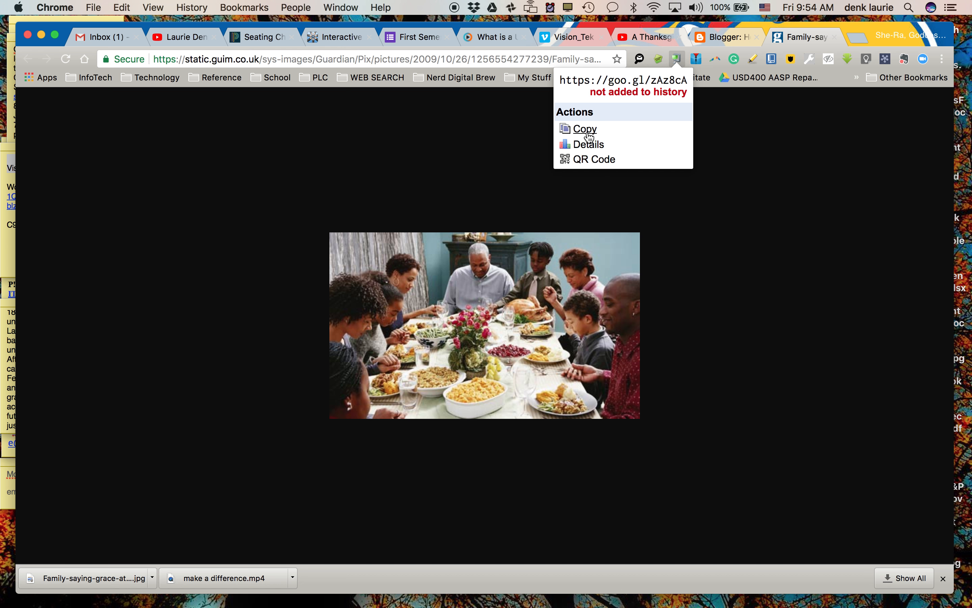
left_click(589, 134)
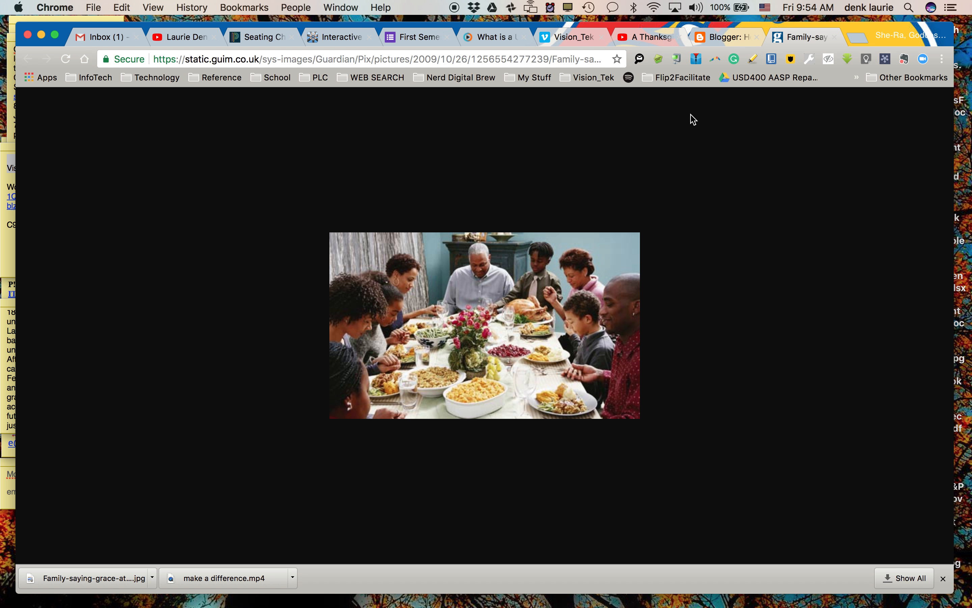
Return to the Blogger post, upload Family-saying-grace-at-Th-001.jpg from the Desktop and insert it into the post body
left_click(727, 37)
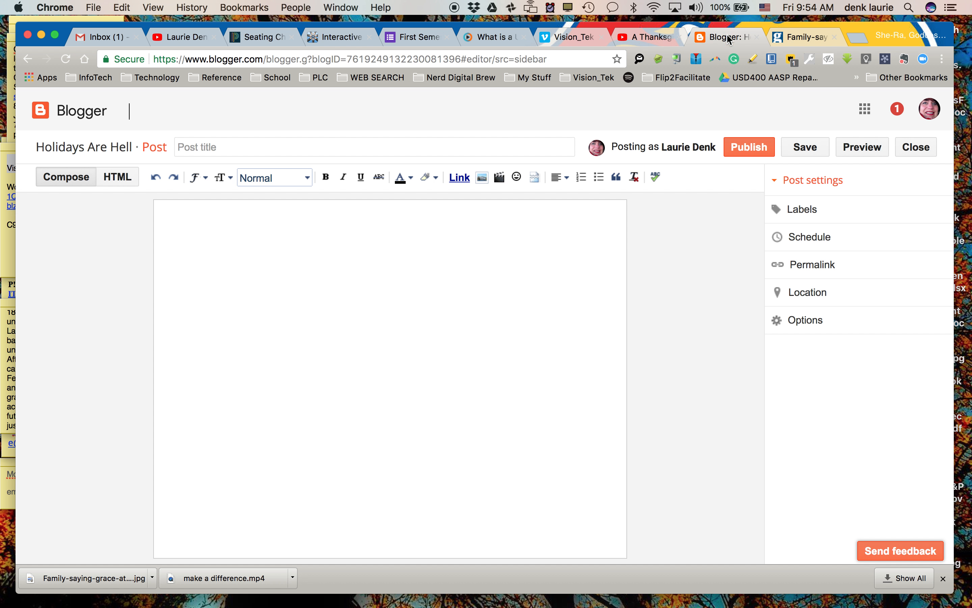
left_click(486, 179)
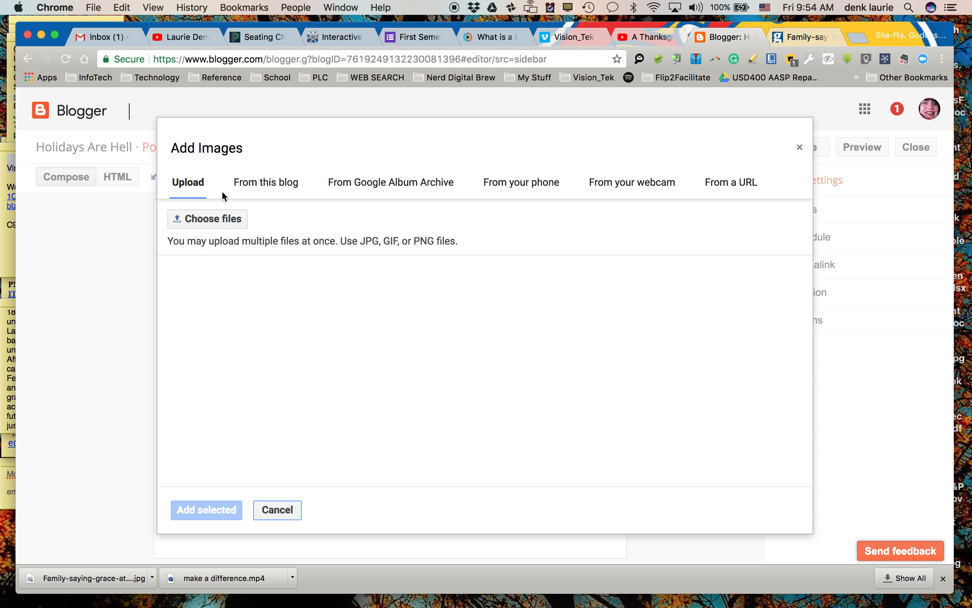
left_click(214, 222)
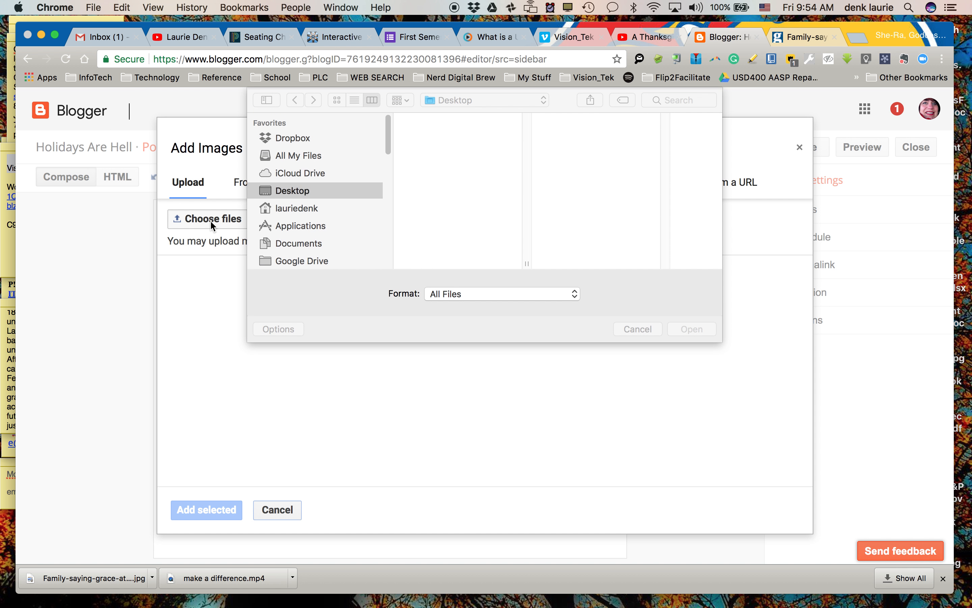
left_click(456, 136)
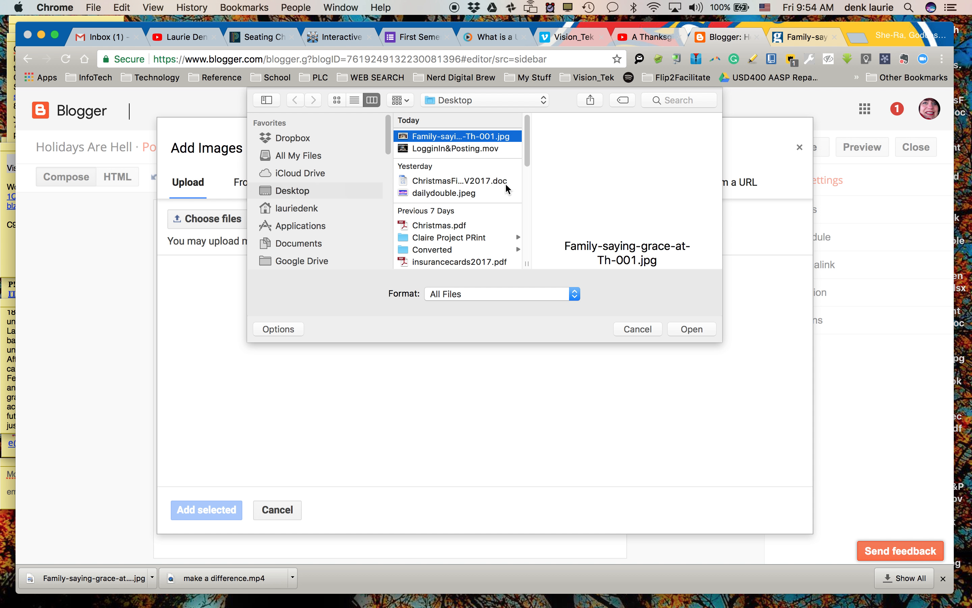
left_click(692, 329)
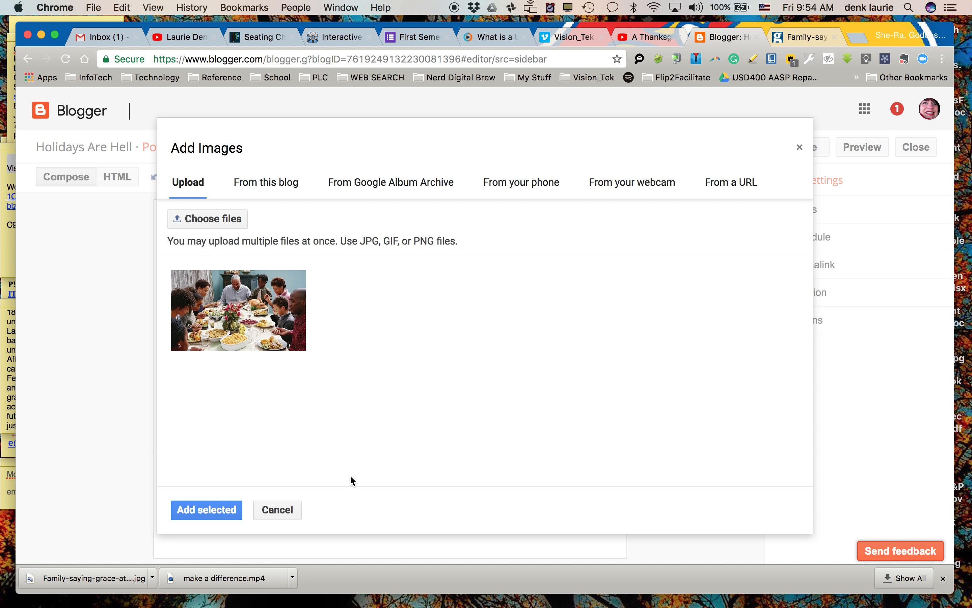
left_click(251, 341)
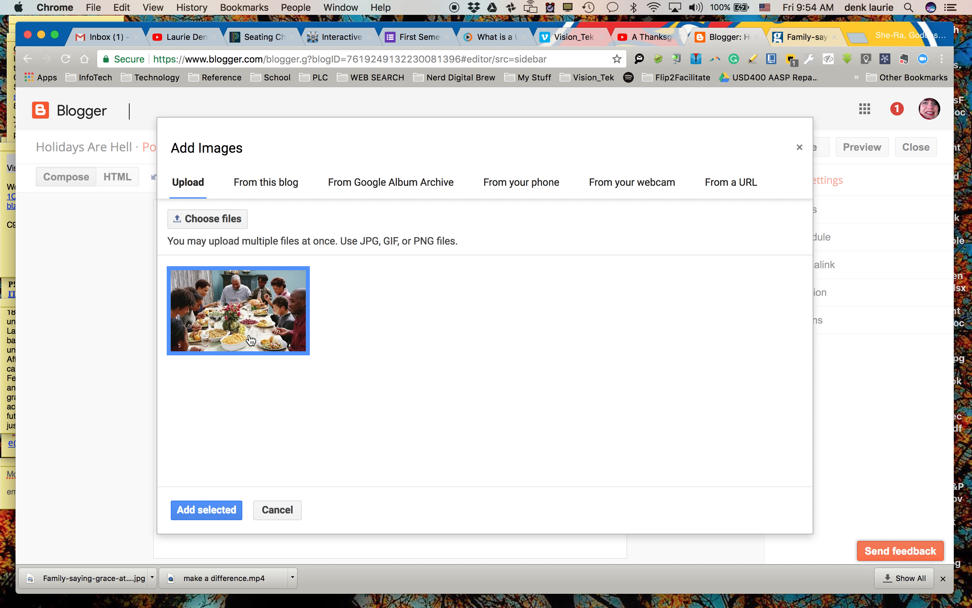
left_click(213, 510)
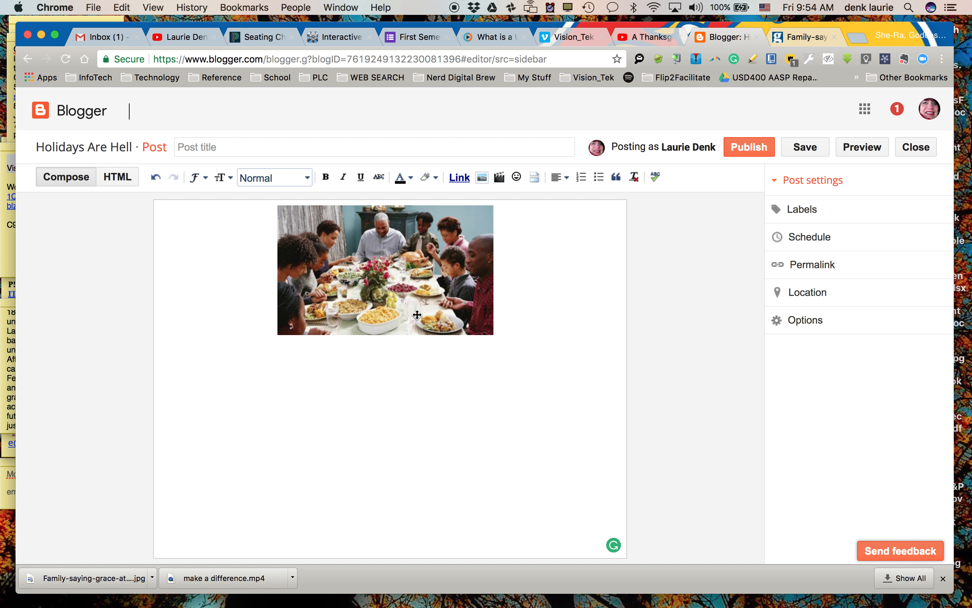
Set the inserted picture's size to Small and its alignment to Left
left_click(439, 315)
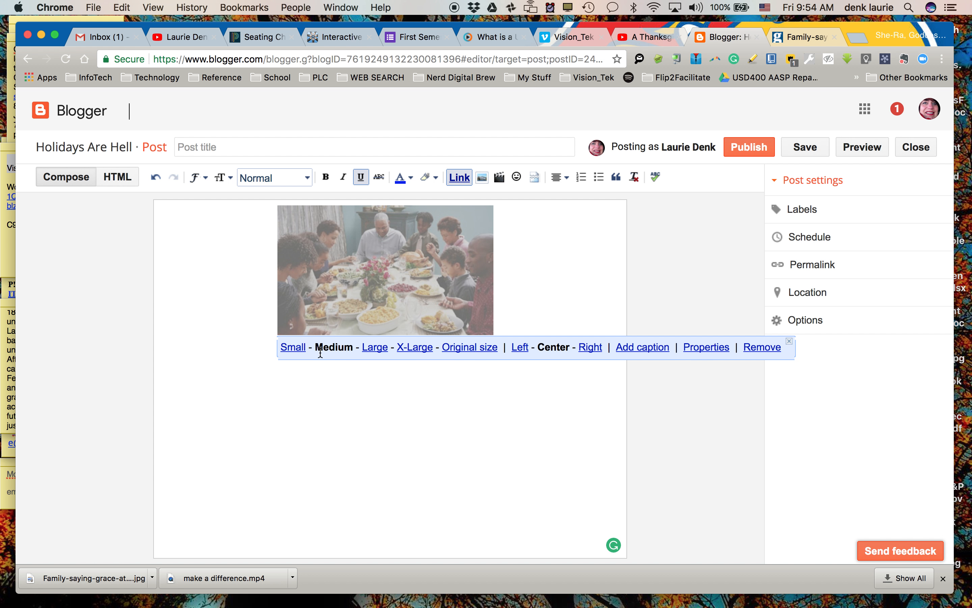
left_click(296, 350)
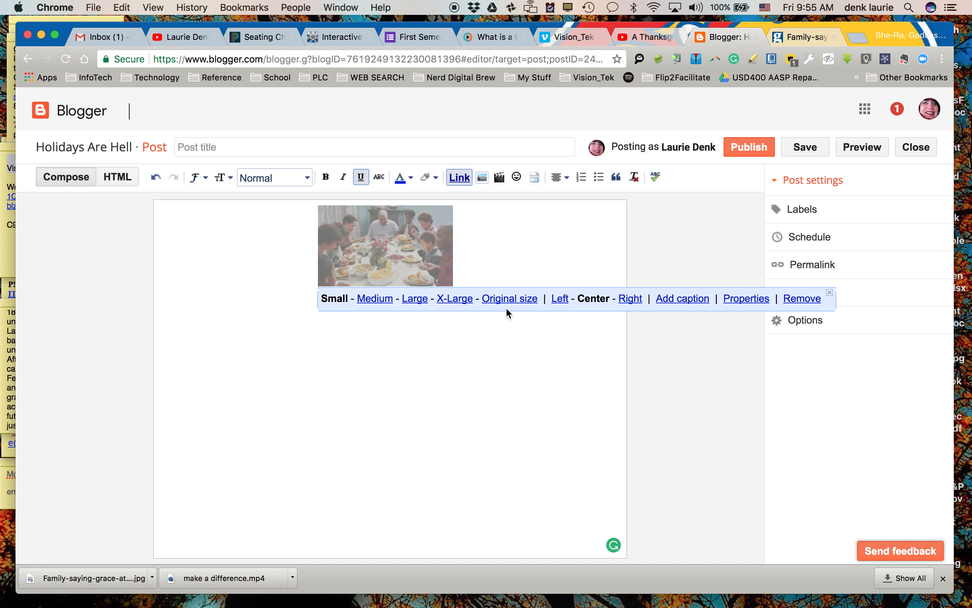
left_click(558, 301)
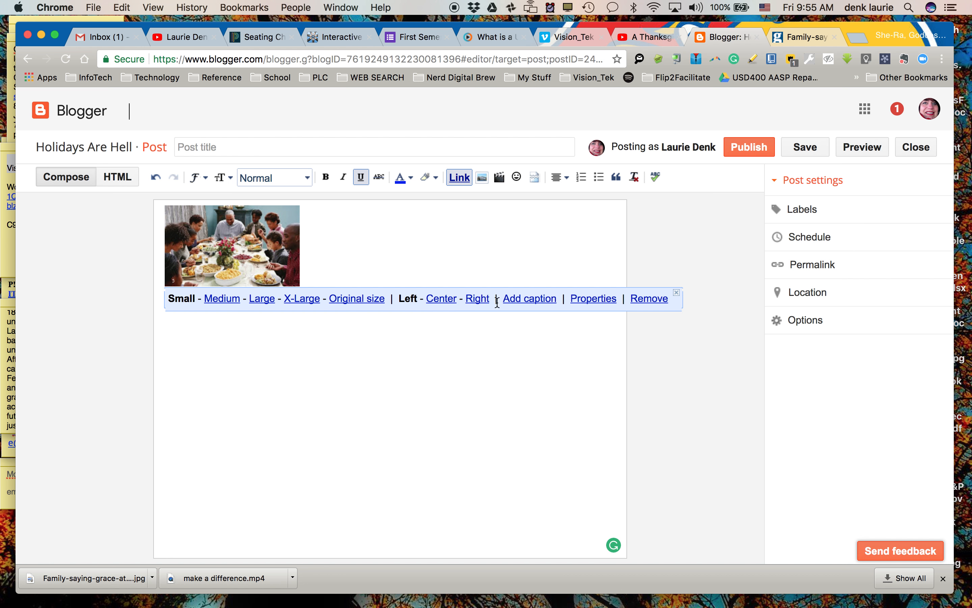
left_click(530, 298)
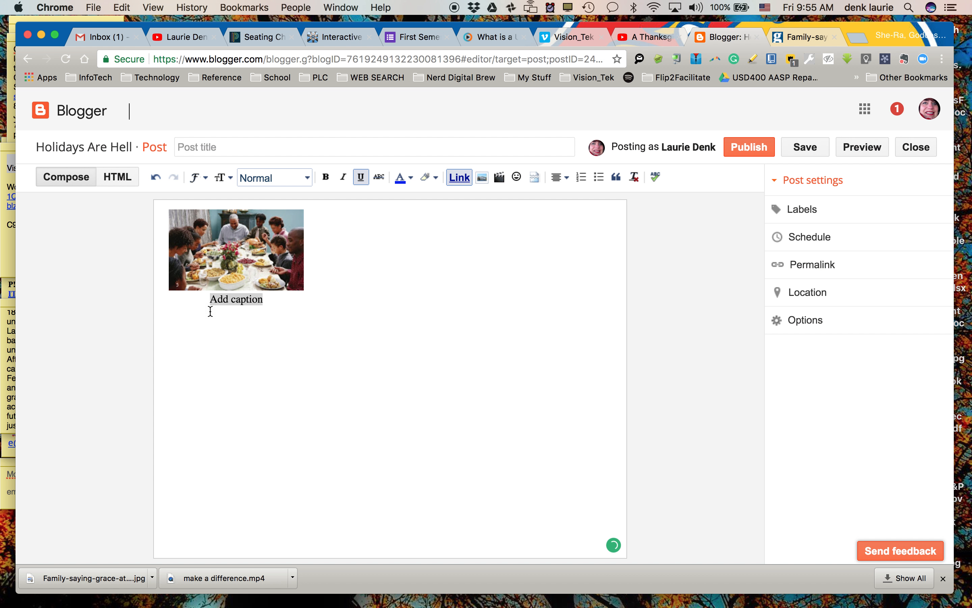
left_click(224, 302)
left_click_drag(263, 300, 208, 304)
key("BackSpace")
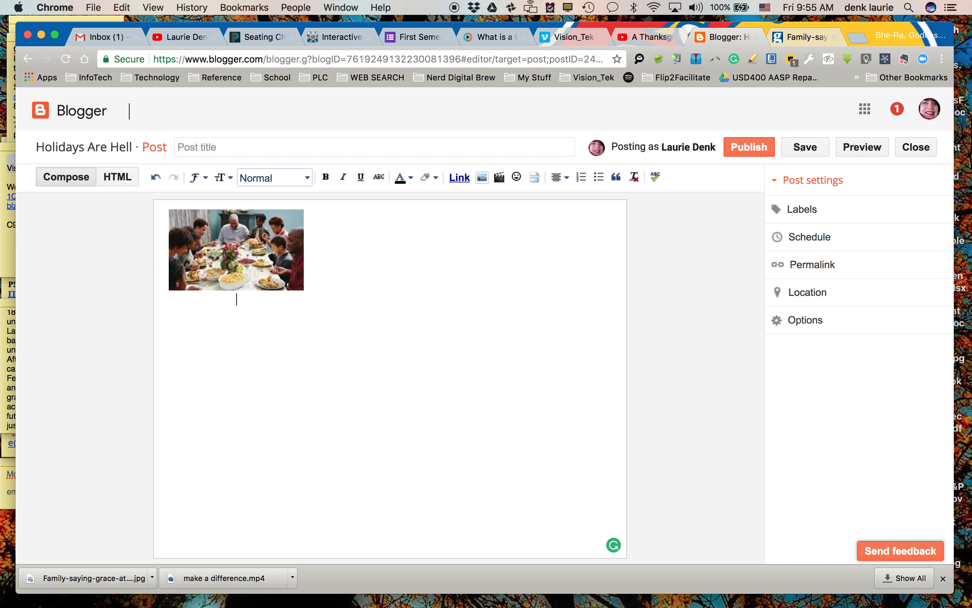
key("super+v")
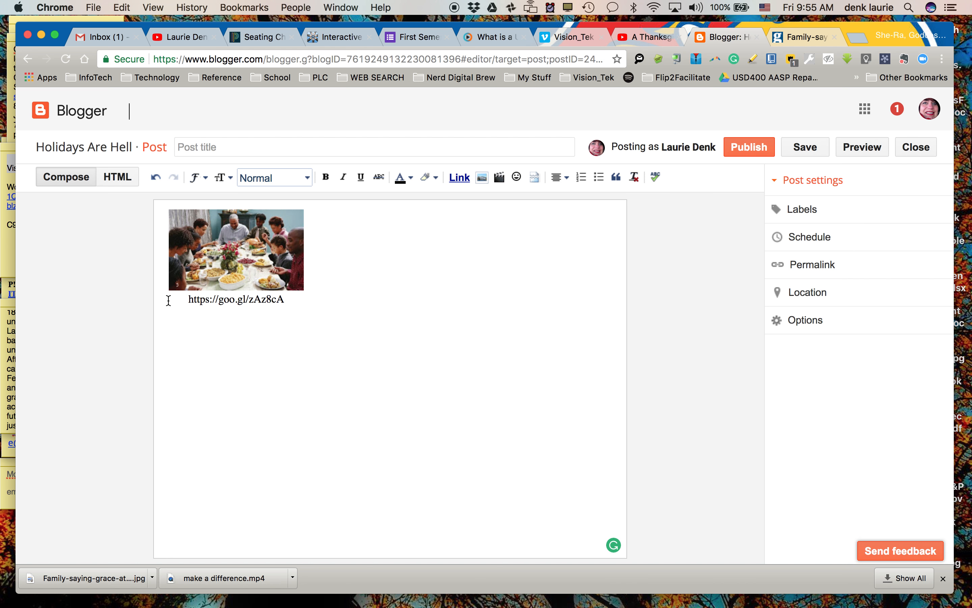
Write "We always wish our holidays looked like this...peaceful and calm." beside the picture
left_click(285, 348)
type("We always wish our holidays looked like this")
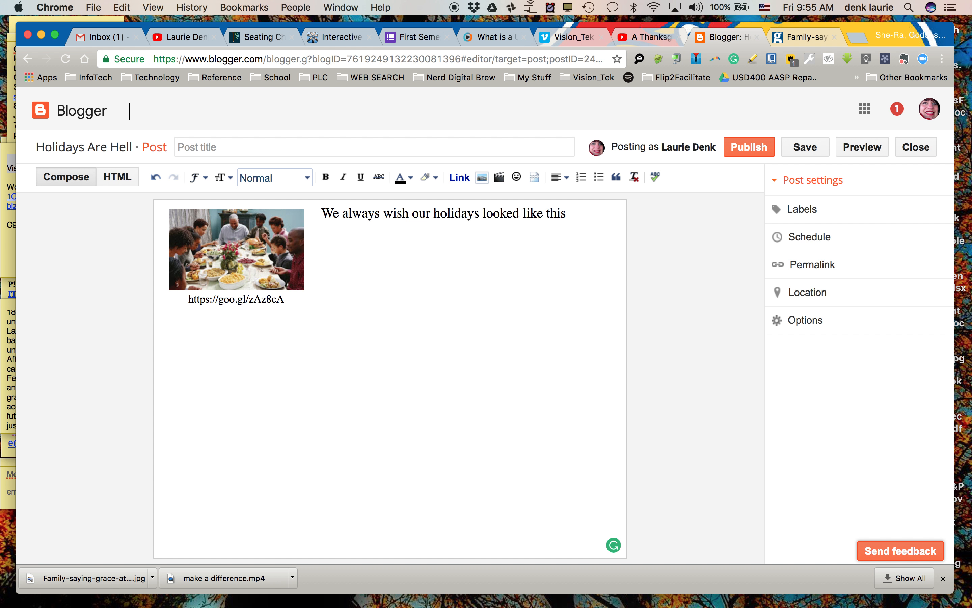
type("...peace")
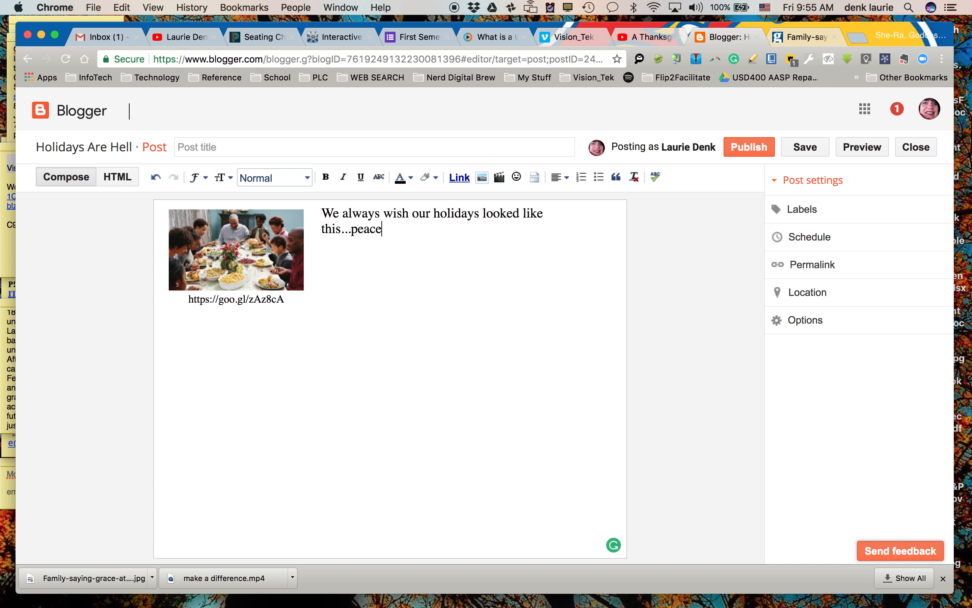
type("ful and clam")
key("BackSpace")
key("BackSpace")
key("BackSpace")
type("alm.")
Add blank lines after the sentence so that the insertion point sits below the picture and its caption
key("Return")
key("Return")
key("Return")
key("Return")
key("Return")
key("Return")
key("Return")
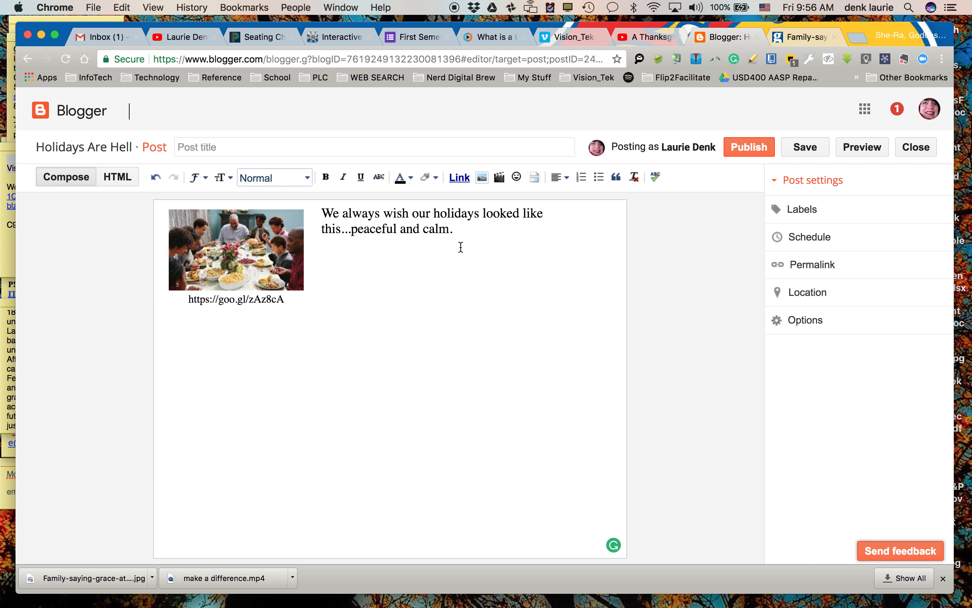
Switch to the YouTube video "A Thanksgiving Miracle - SNL" and copy its full iframe embed code from the sharing options
left_click(651, 37)
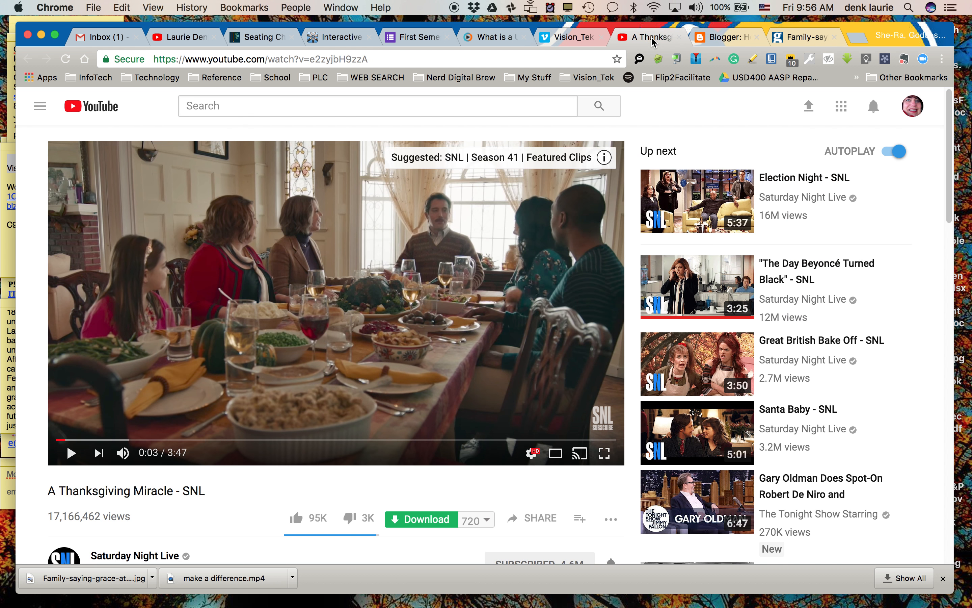
scroll(262, 495, "down", 1)
scroll(262, 492, "down", 1)
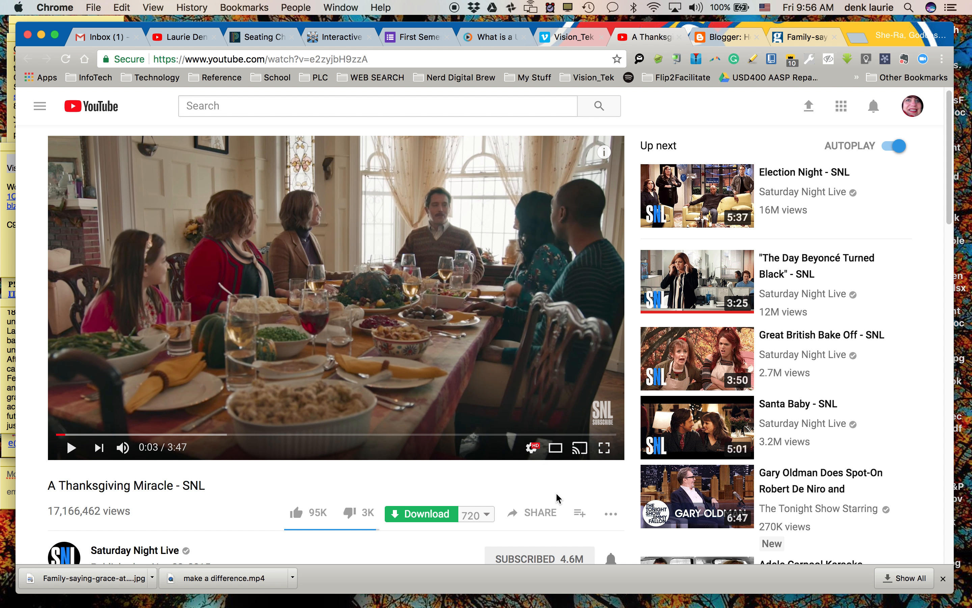
scroll(542, 492, "down", 3)
scroll(545, 479, "down", 1)
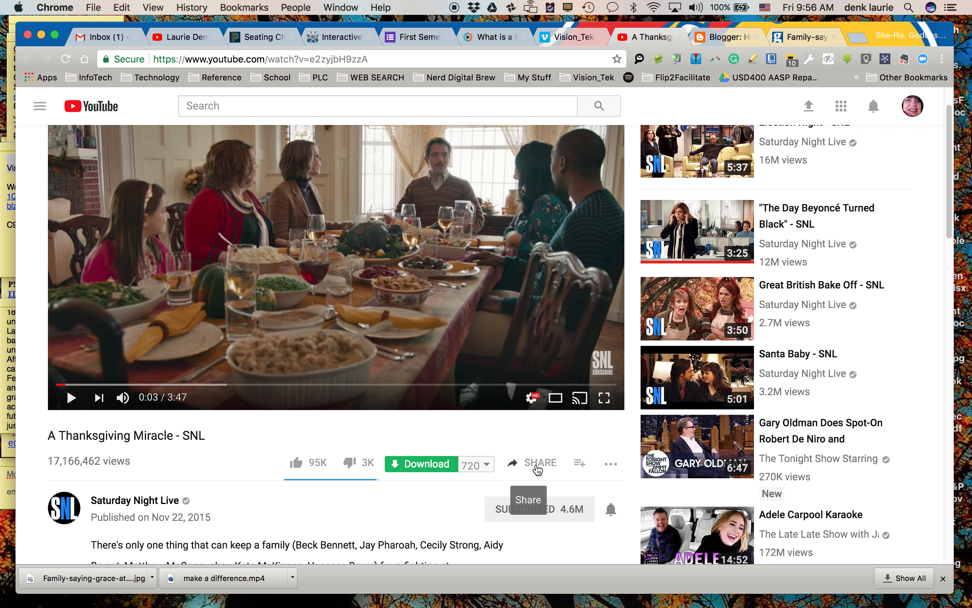
left_click(537, 466)
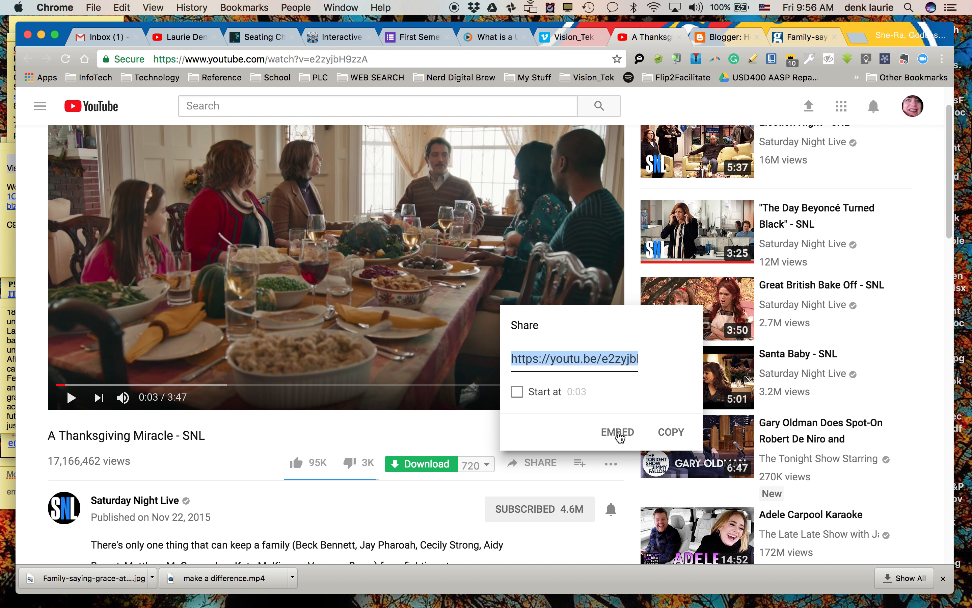
left_click(615, 437)
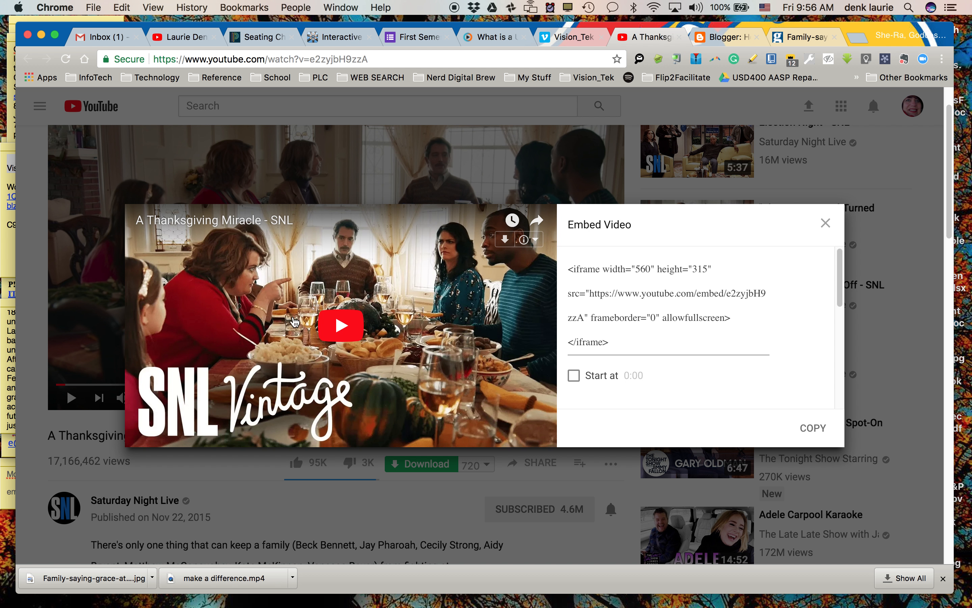
left_click_drag(665, 344, 561, 268)
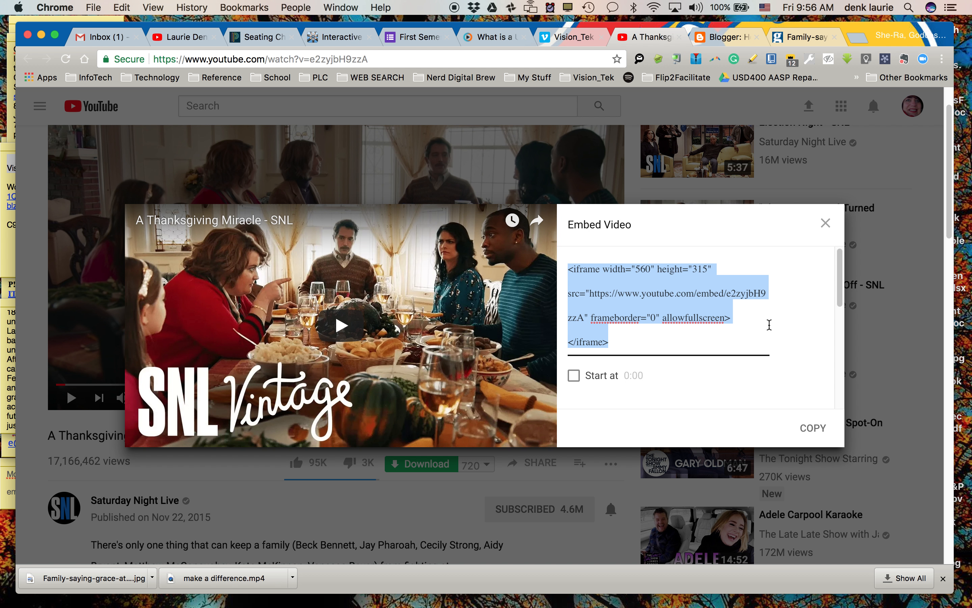
key("super+c")
left_click(826, 224)
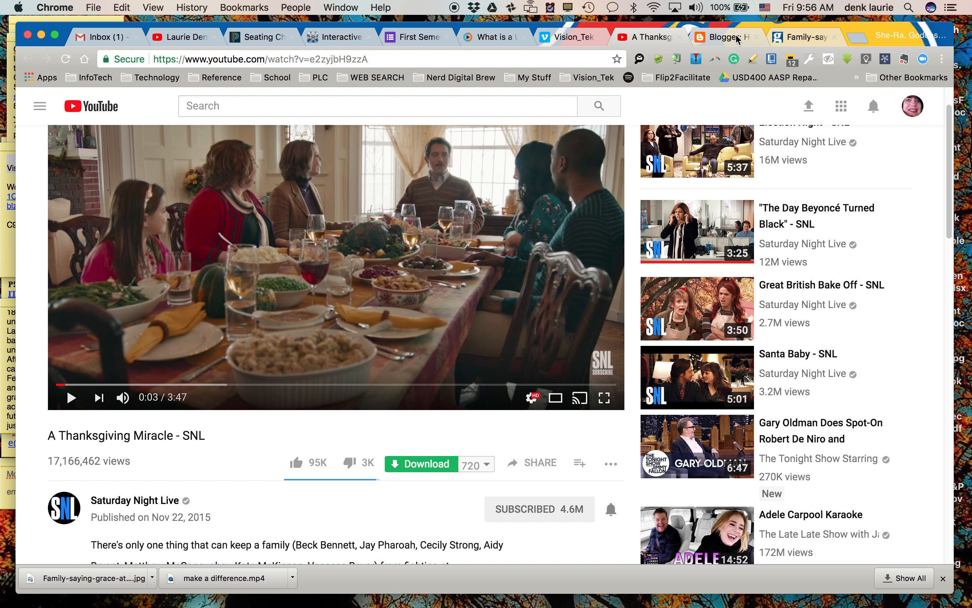
In the Blogger post's HTML source, paste the video embed code beneath the holiday sentence, separated by one empty line
left_click(725, 37)
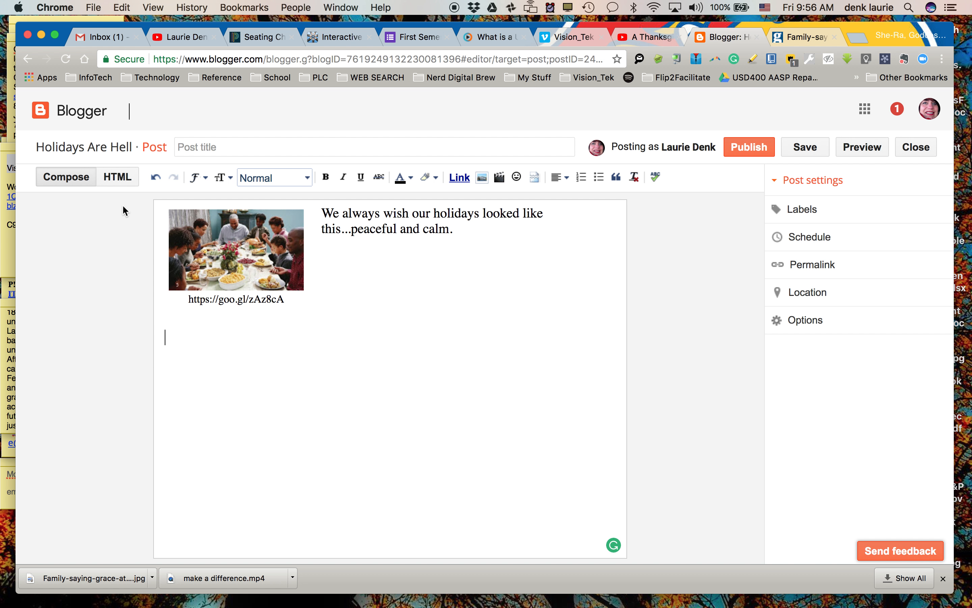
left_click(116, 179)
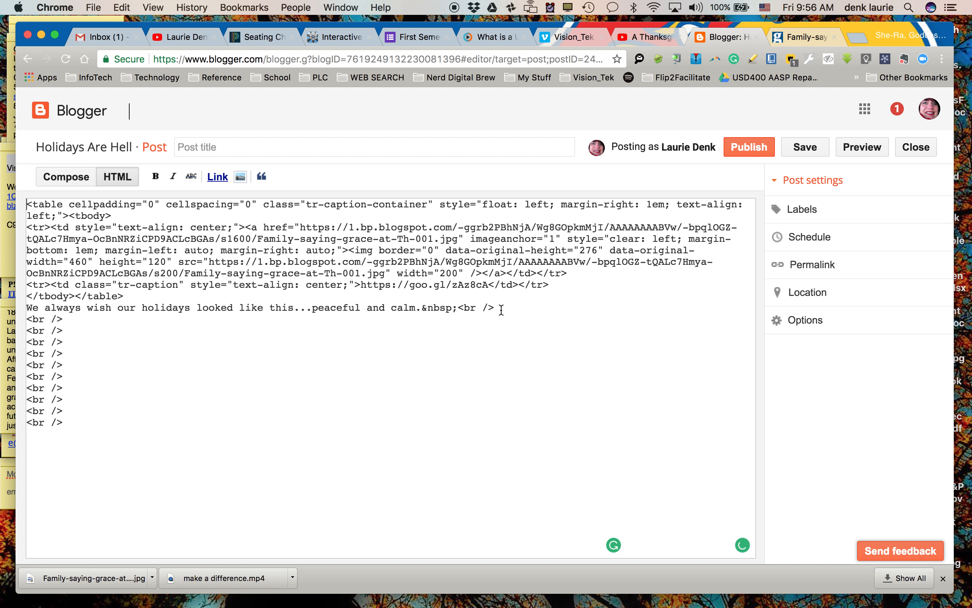
key("Return")
key("Return")
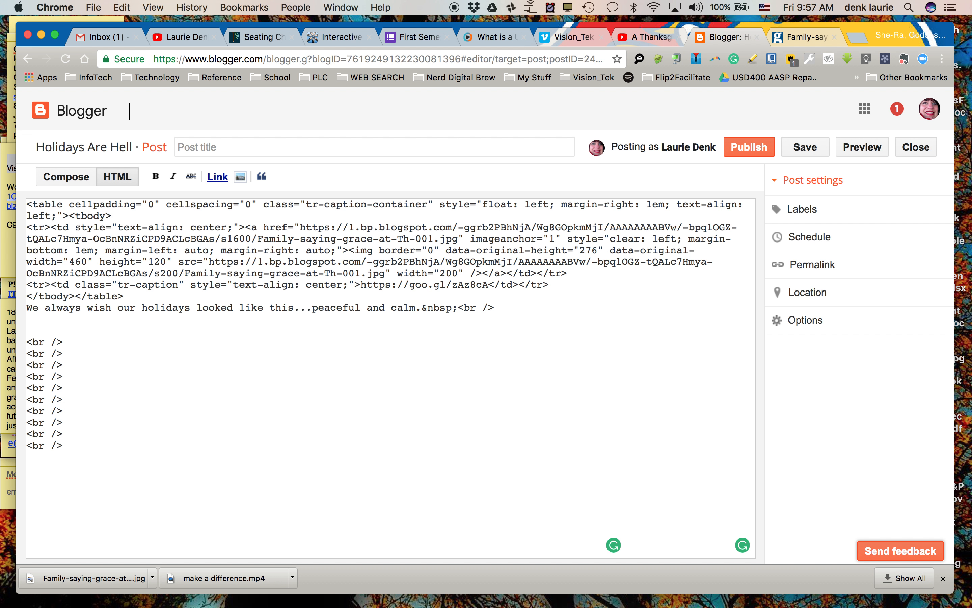
key("BackSpace")
key("cmd+v")
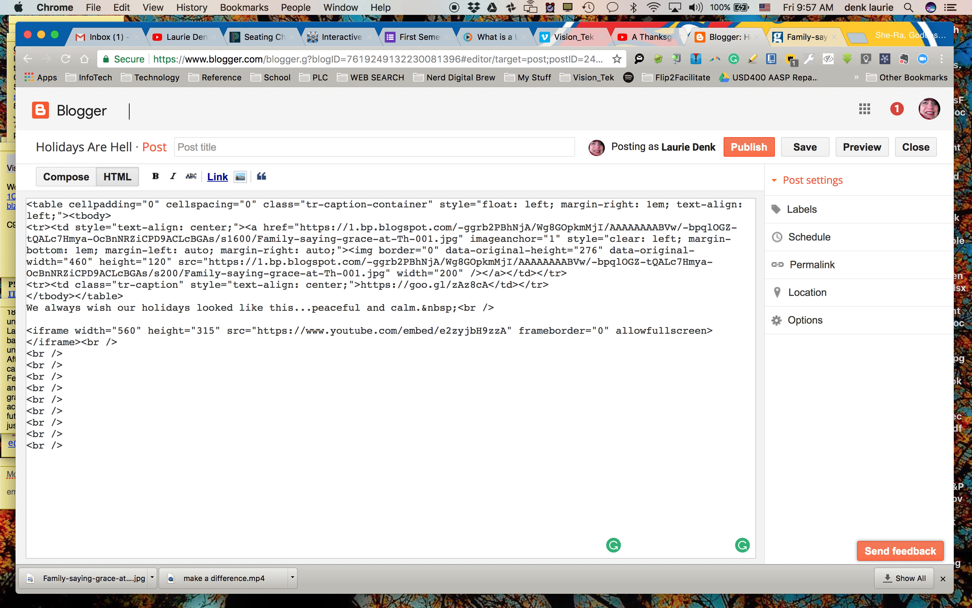
Save the post and preview it on the blog, checking the picture, text and embedded video
left_click(808, 150)
left_click(880, 150)
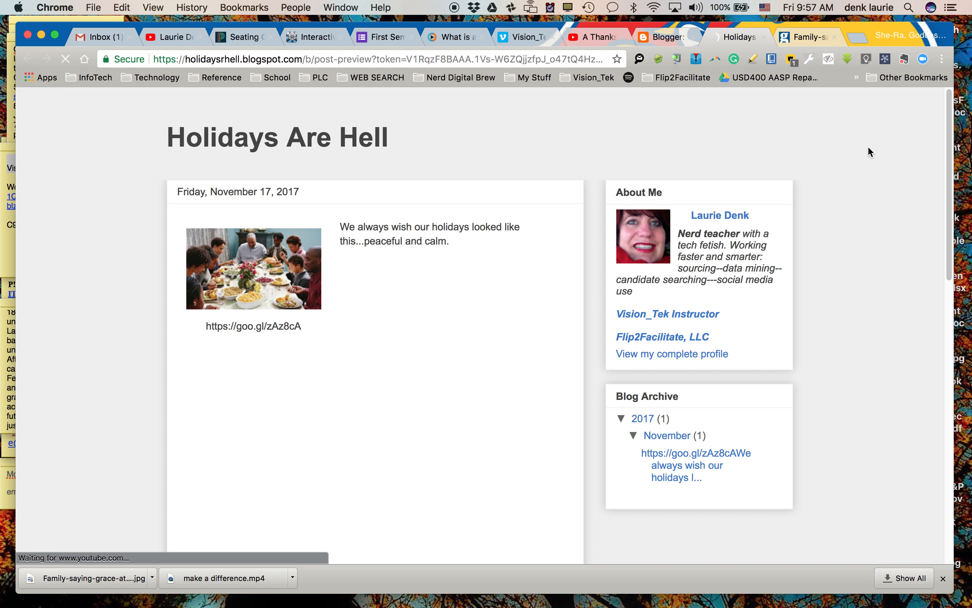
scroll(546, 291, "down", 3)
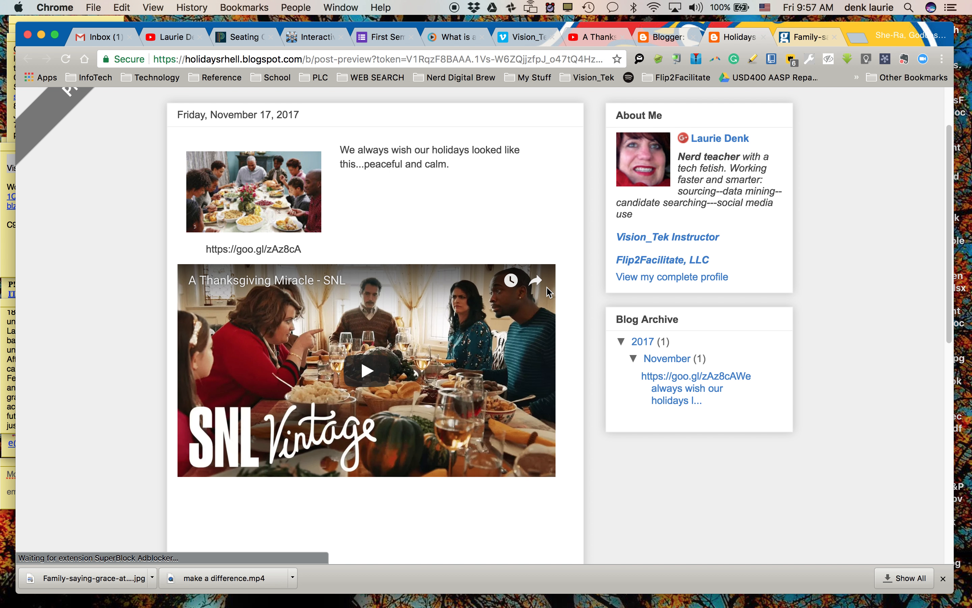
scroll(546, 291, "up", 1)
scroll(668, 207, "up", 1)
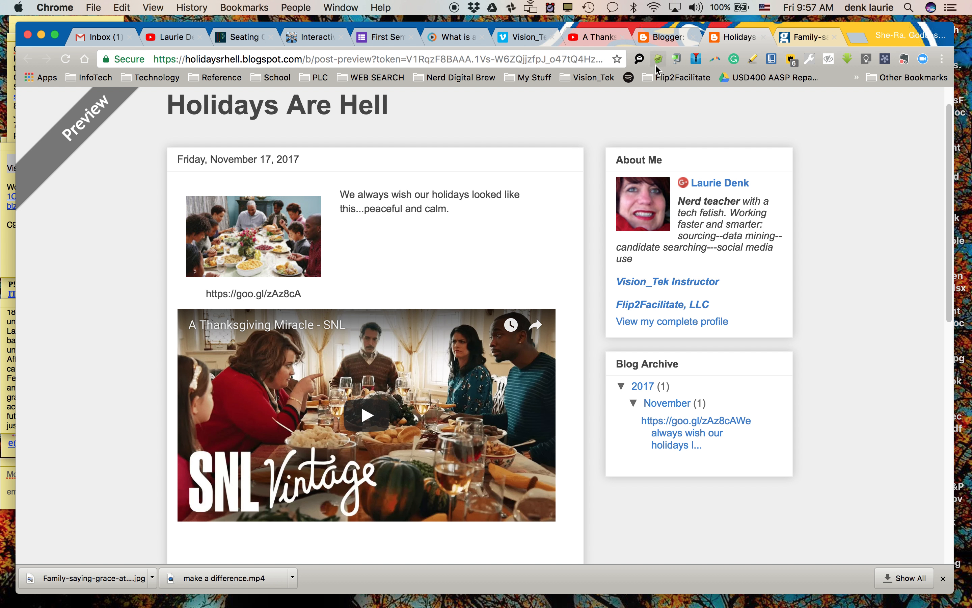
Return to the post editor, save the post and switch it from HTML to Compose view
left_click(680, 37)
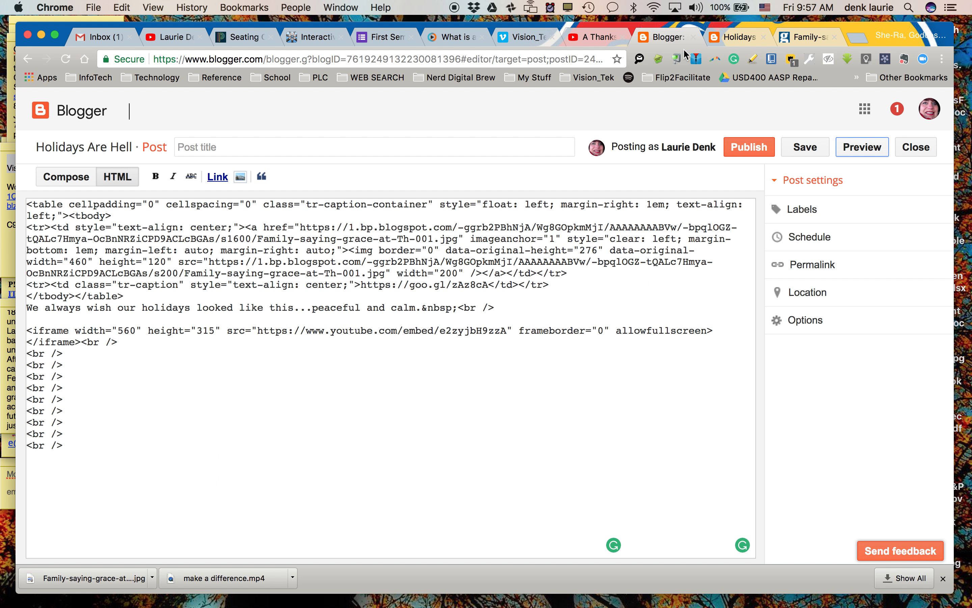
left_click(806, 150)
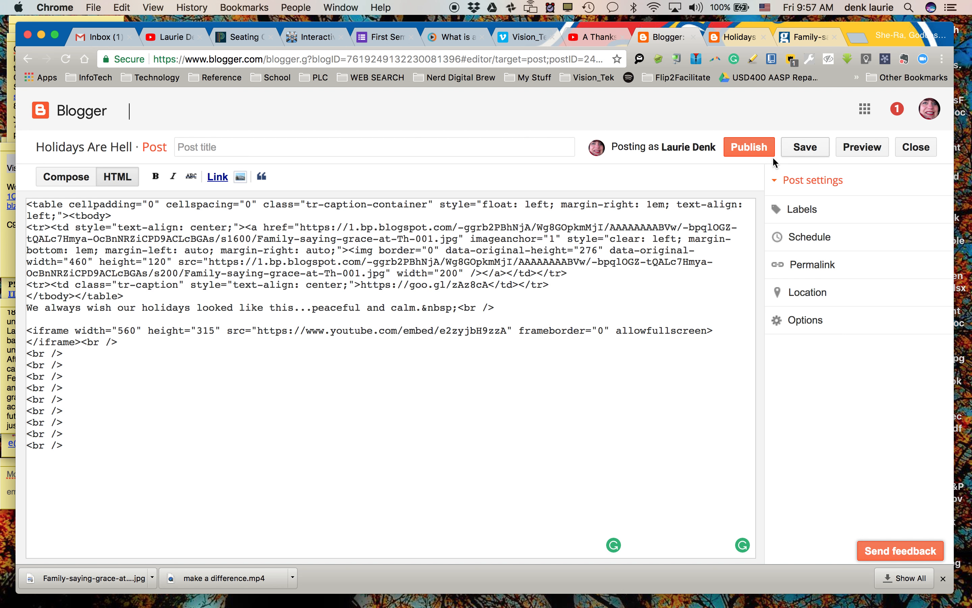
left_click(64, 177)
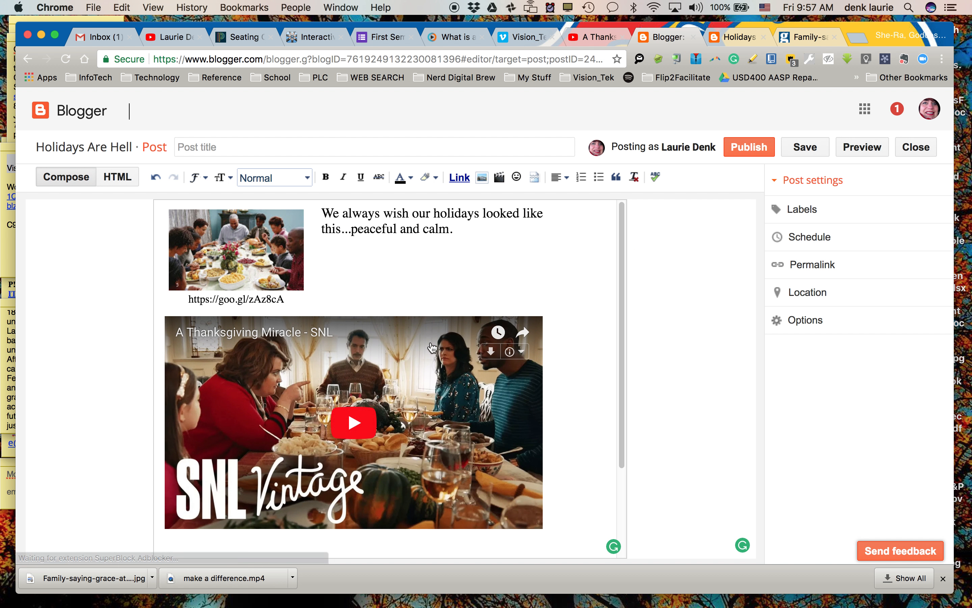
Test the embedded "A Thanksgiving Miracle - SNL" video inside the post by playing a few seconds and pausing it
scroll(353, 260, "down", 2)
scroll(351, 257, "up", 2)
scroll(352, 257, "down", 1)
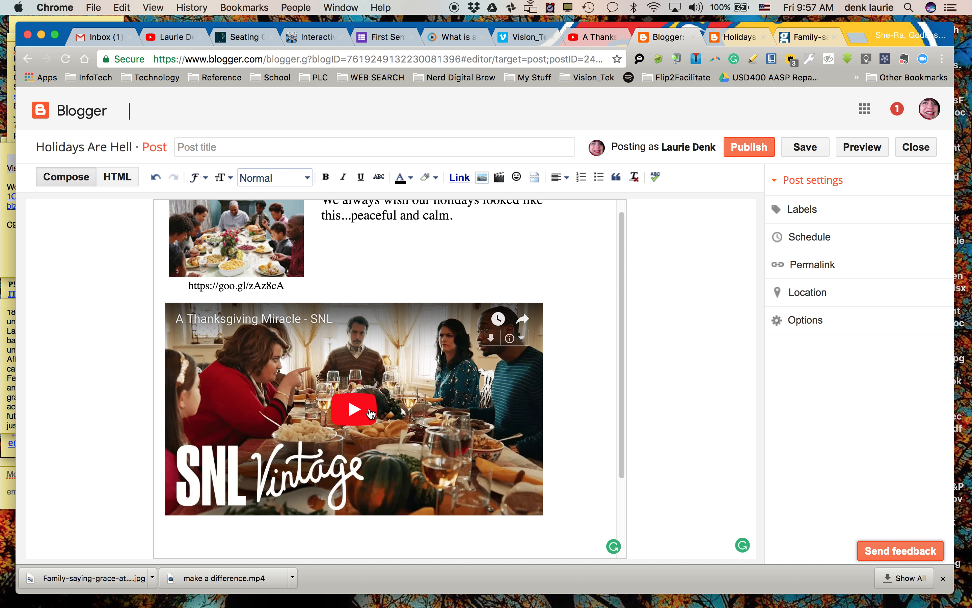
left_click(418, 394)
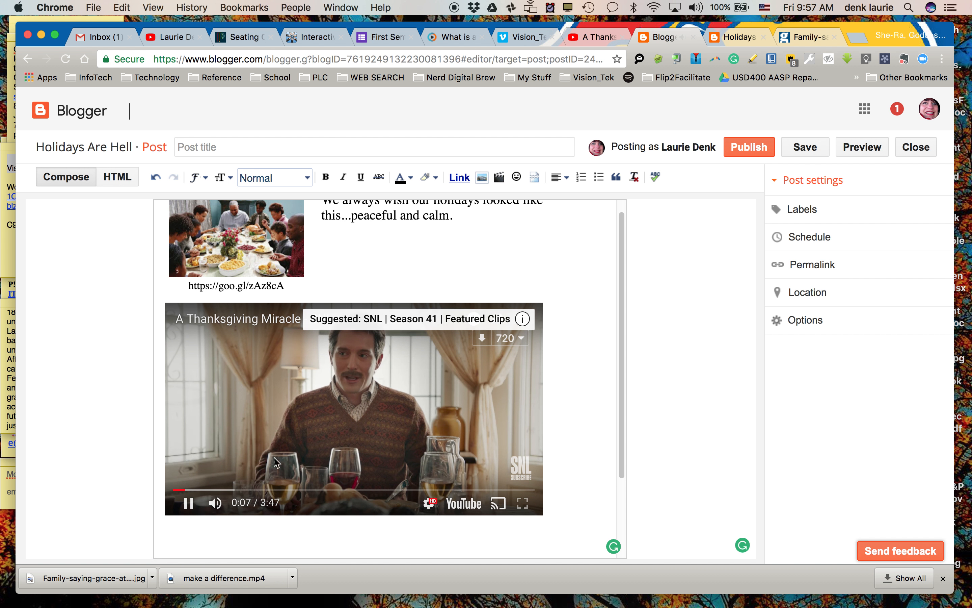
left_click(462, 438)
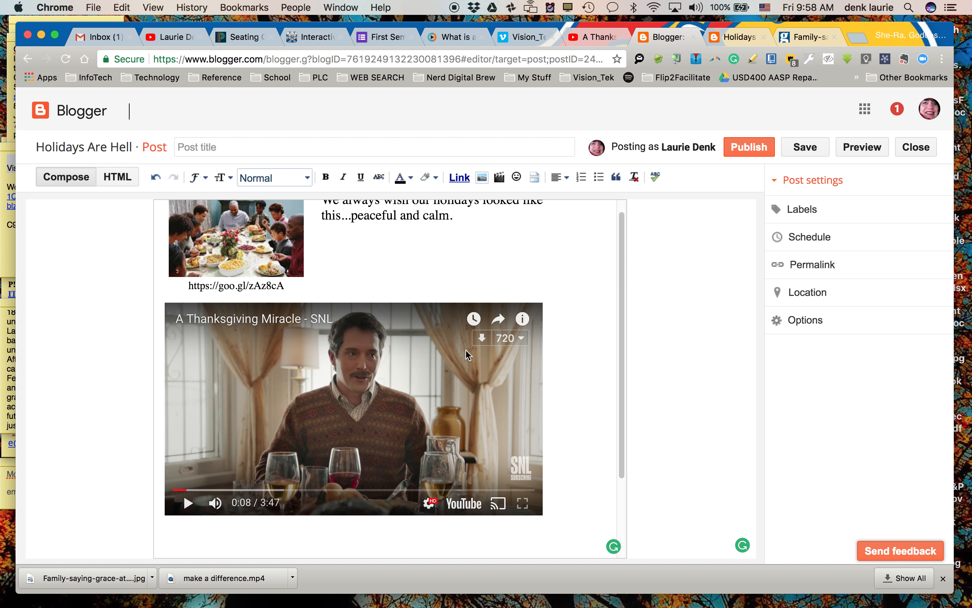
Look at the Add a Video dialog's source options and close it without inserting anything
left_click(498, 178)
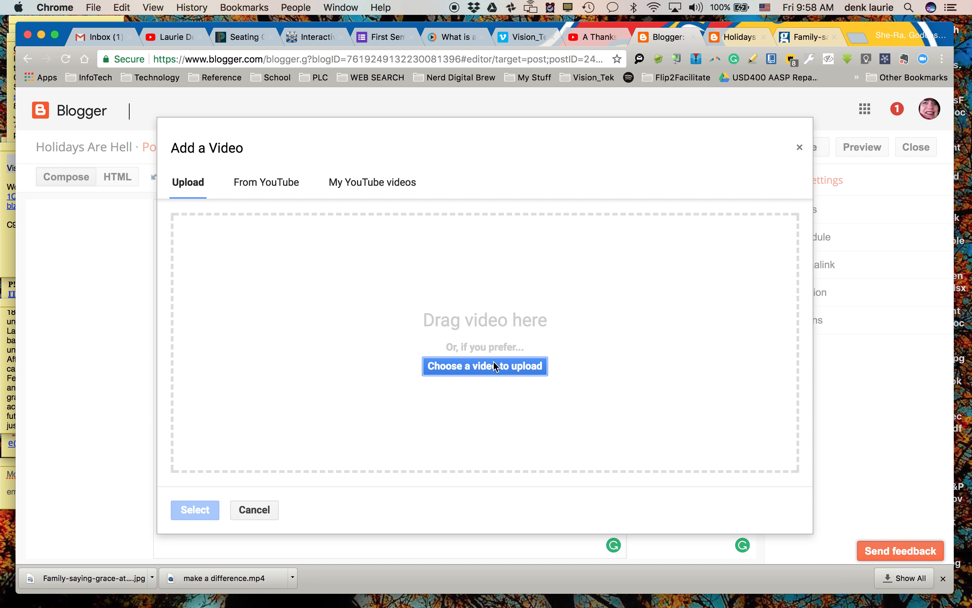
left_click(800, 147)
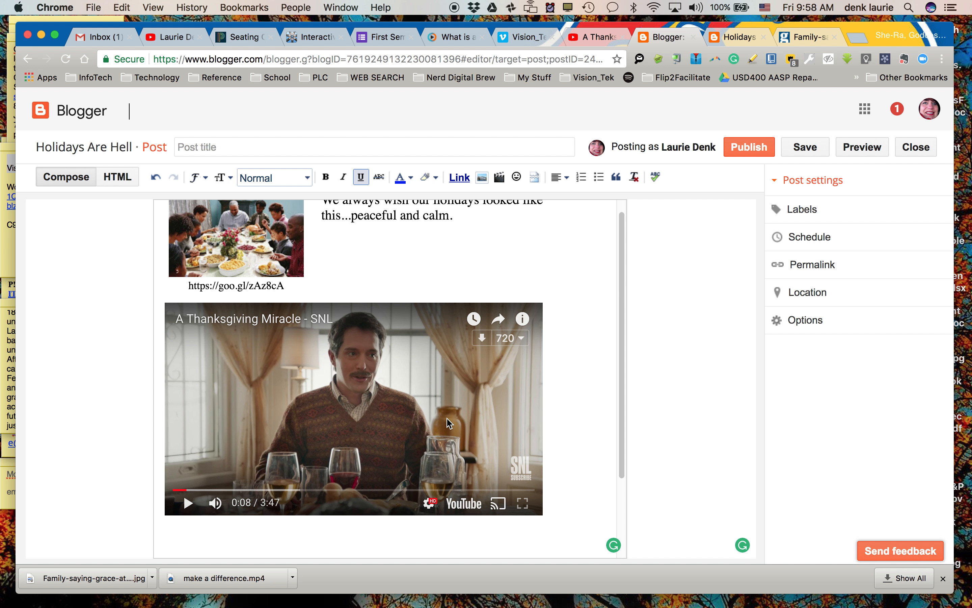